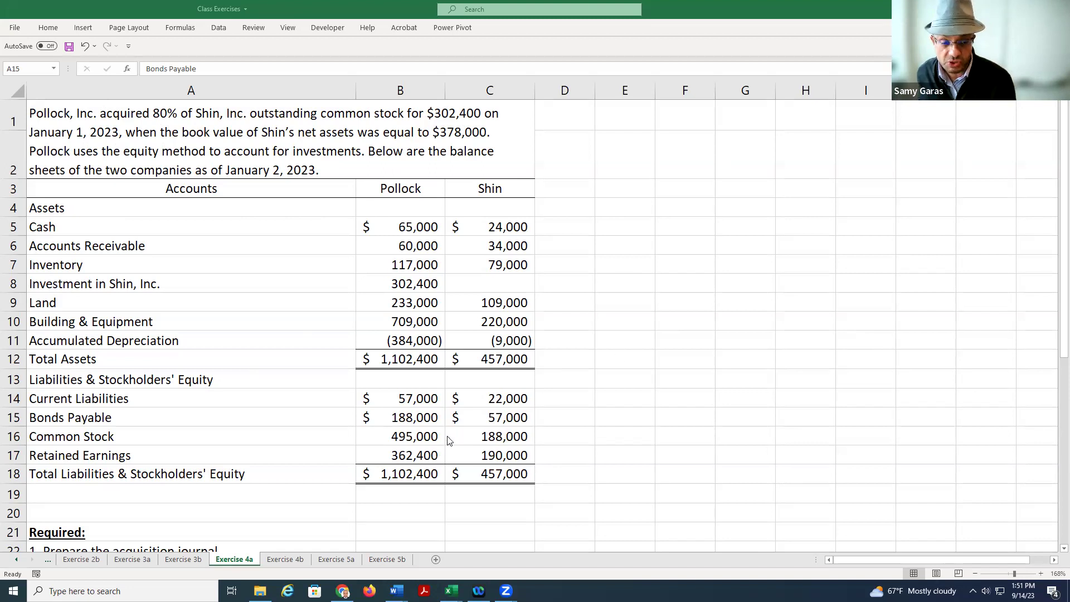
key("alt+Tab")
left_click(497, 438)
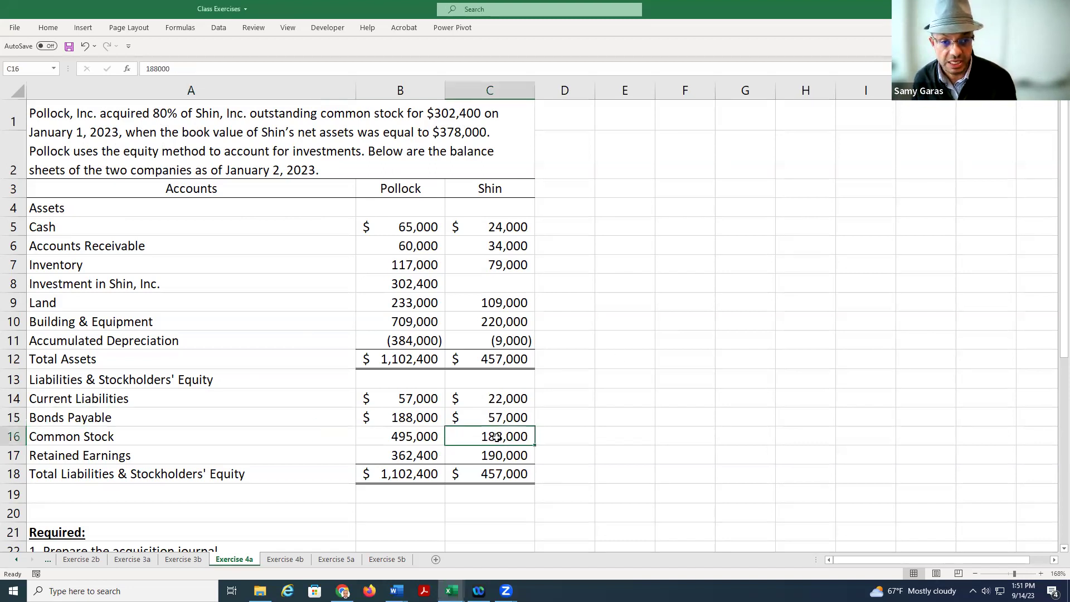
left_click(512, 458)
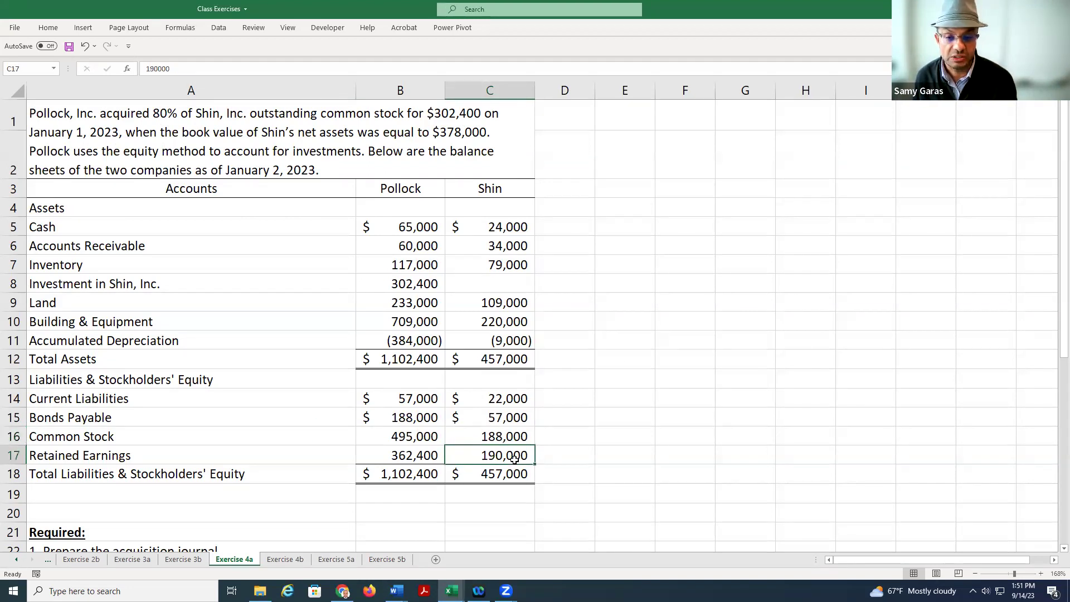
left_click(401, 285)
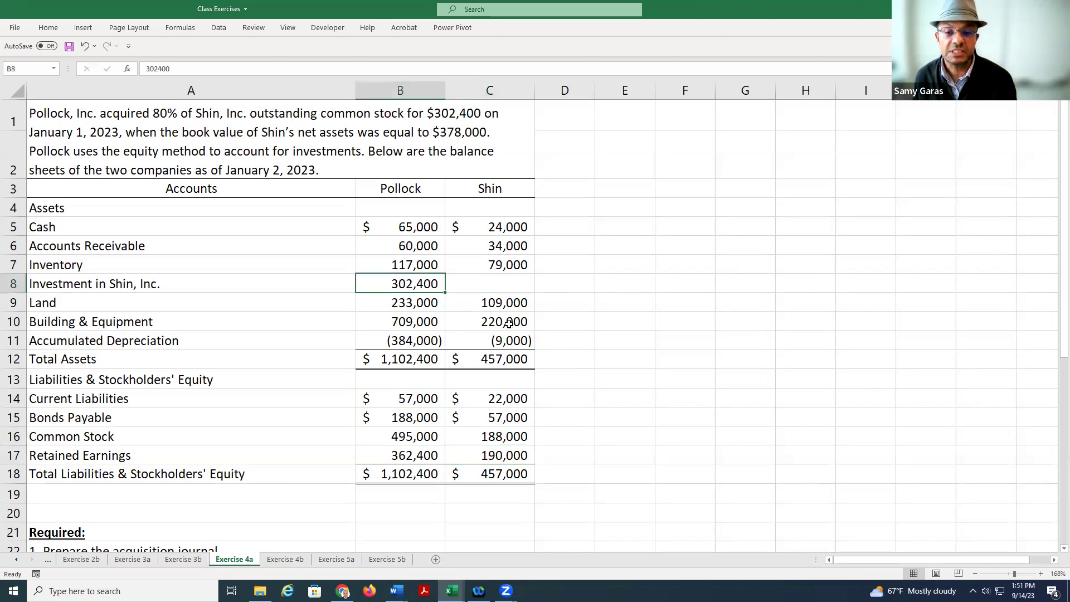
left_click(449, 112)
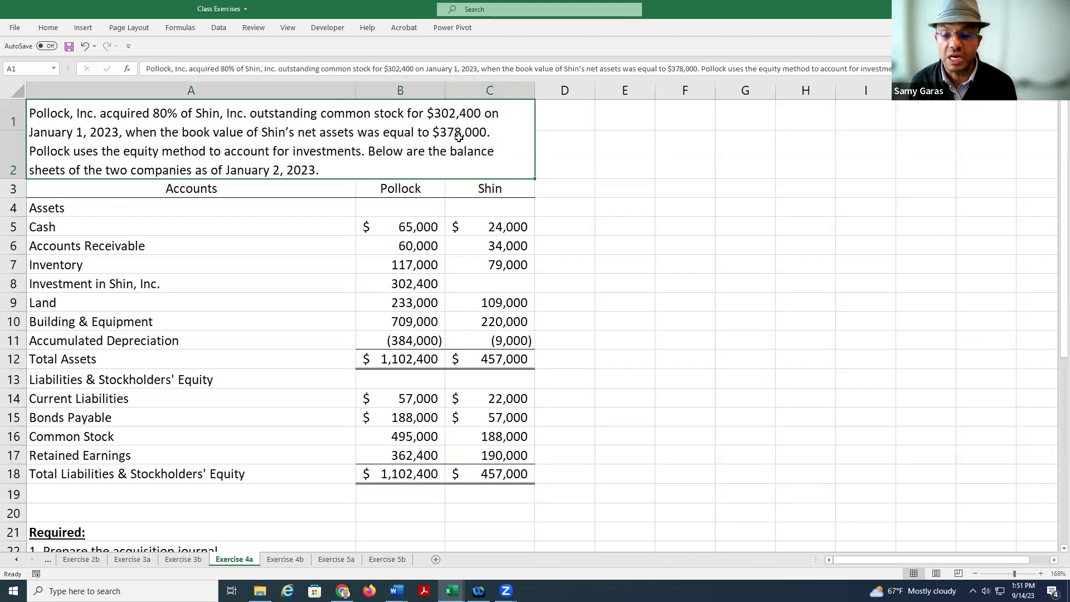
scroll(489, 505, "down", 1)
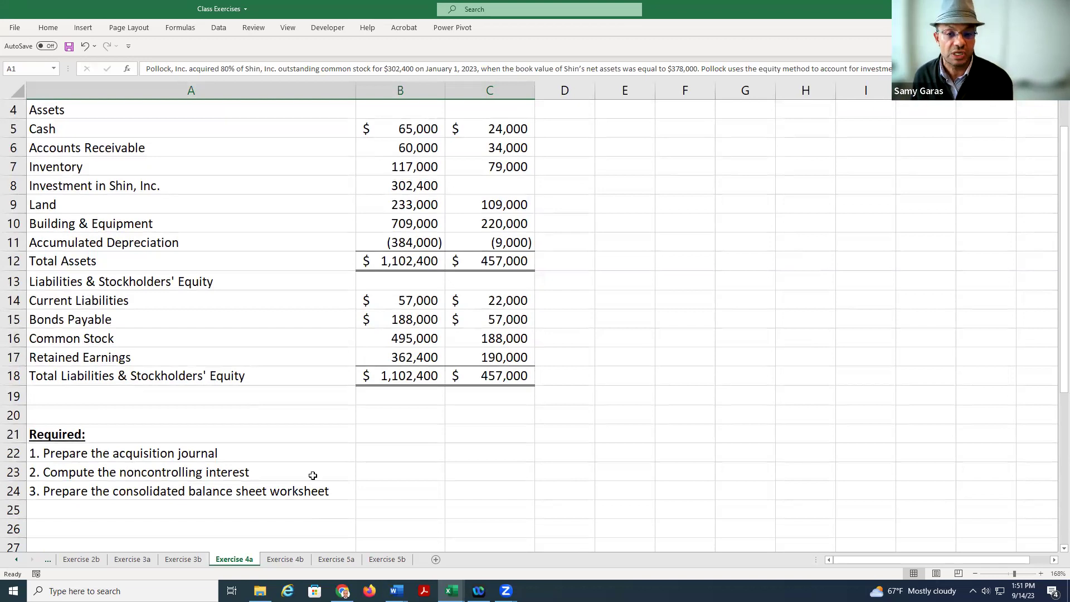
left_click(513, 331)
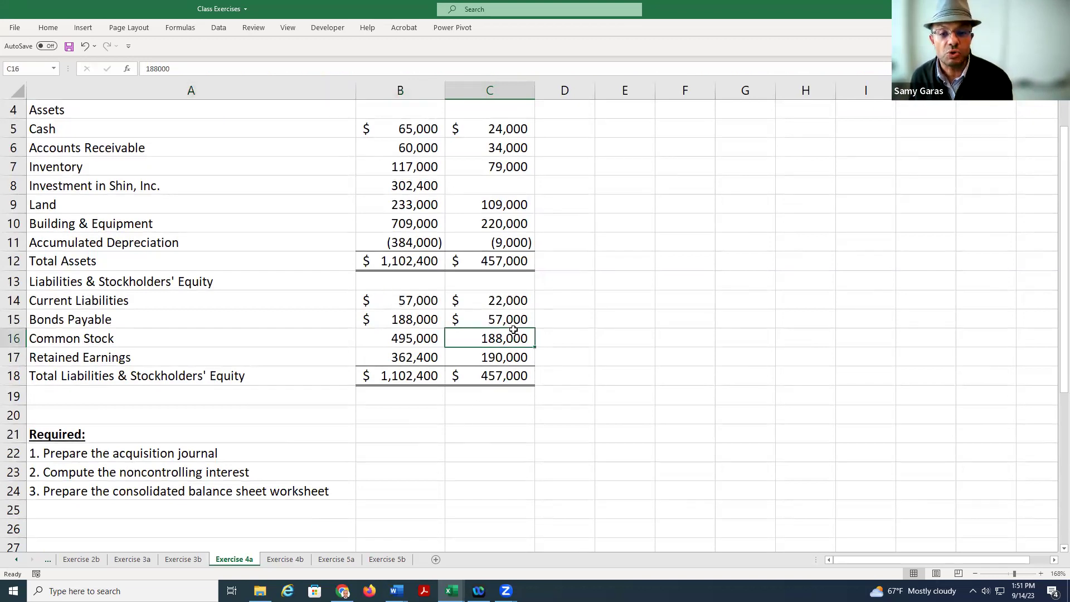
left_click_drag(512, 341, 510, 359)
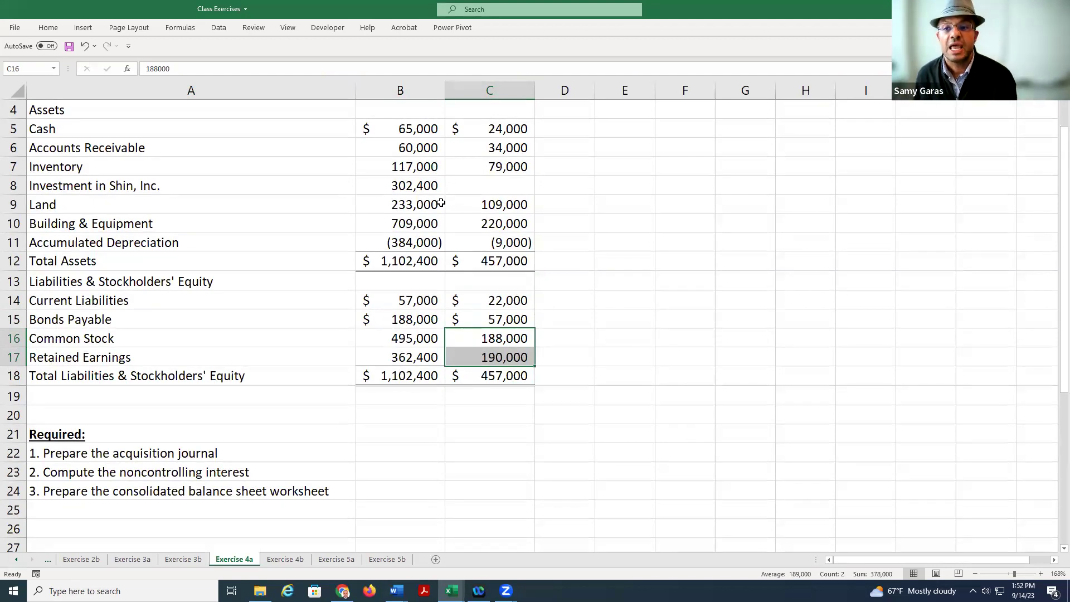
left_click(415, 188)
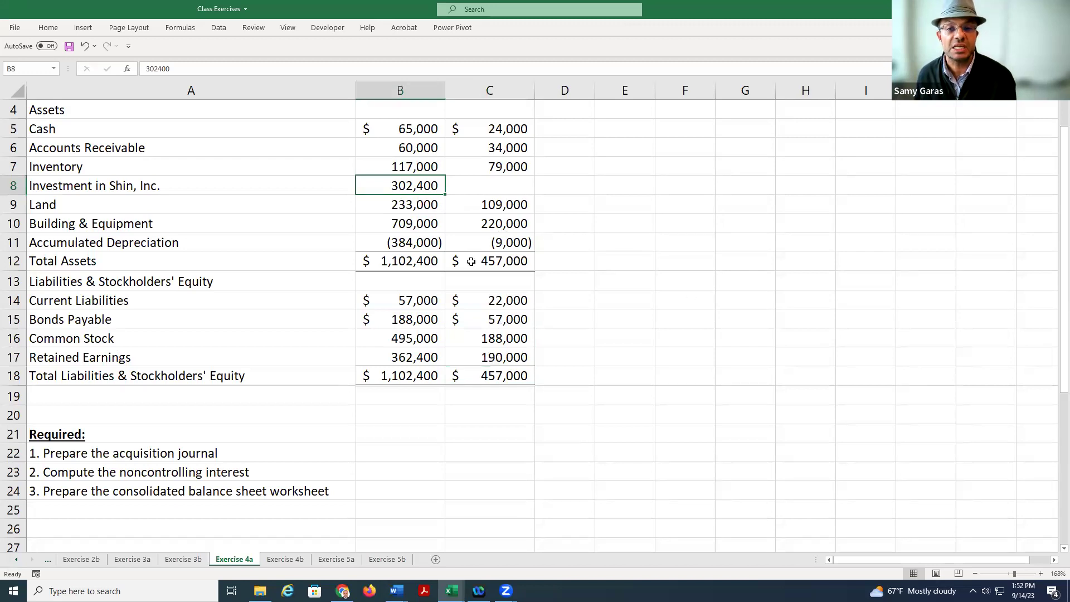
scroll(471, 261, "up", 2)
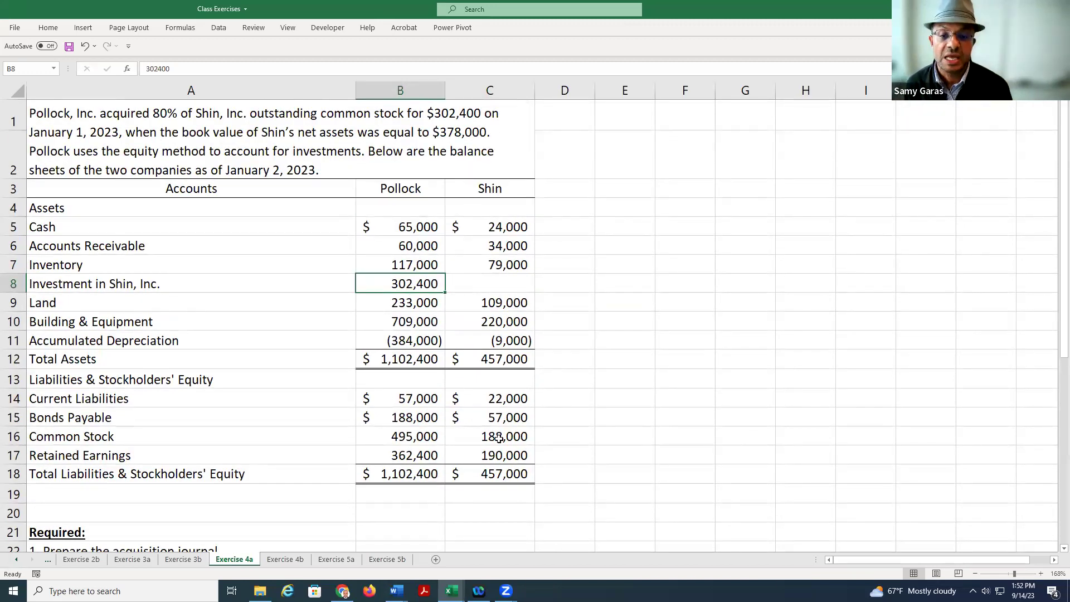
left_click_drag(507, 436, 506, 455)
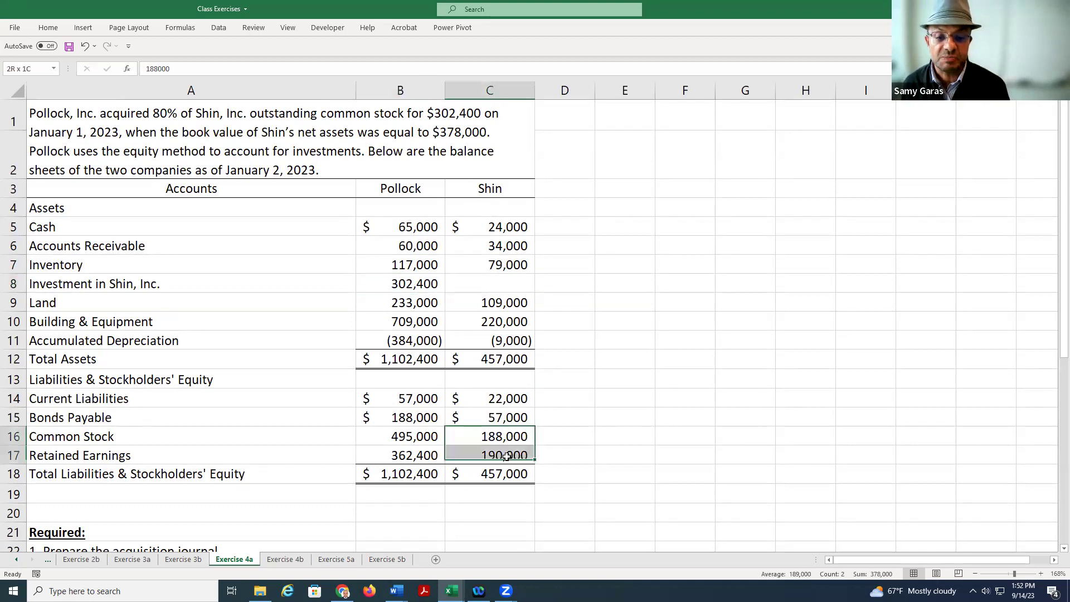
left_click(415, 283)
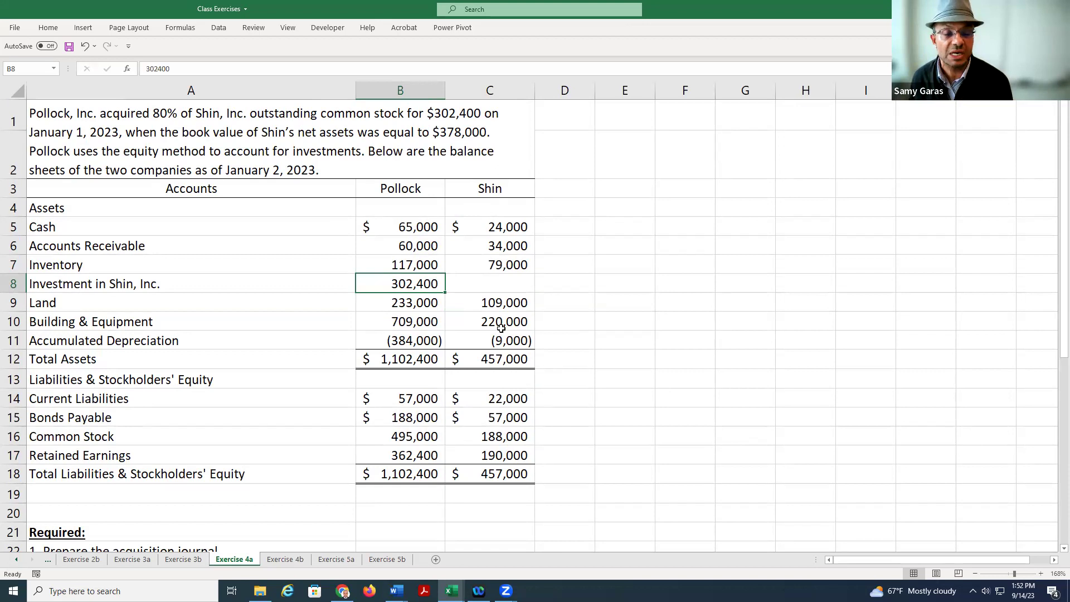
scroll(677, 372, "down", 1)
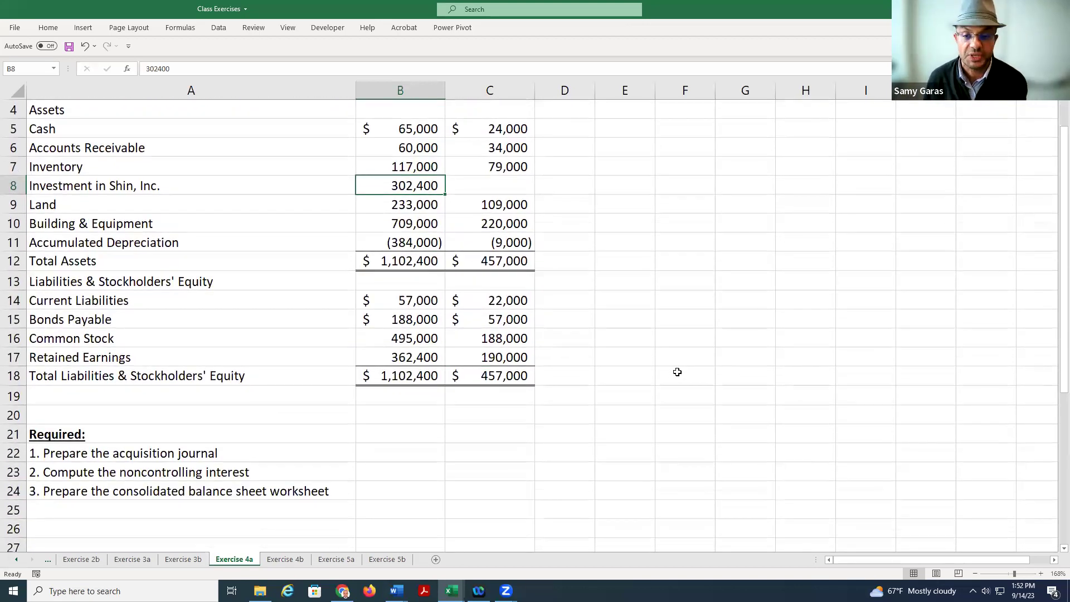
Scroll the Exercise 4a sheet down to the acquisition journal in rows 29–36
scroll(677, 372, "down", 4)
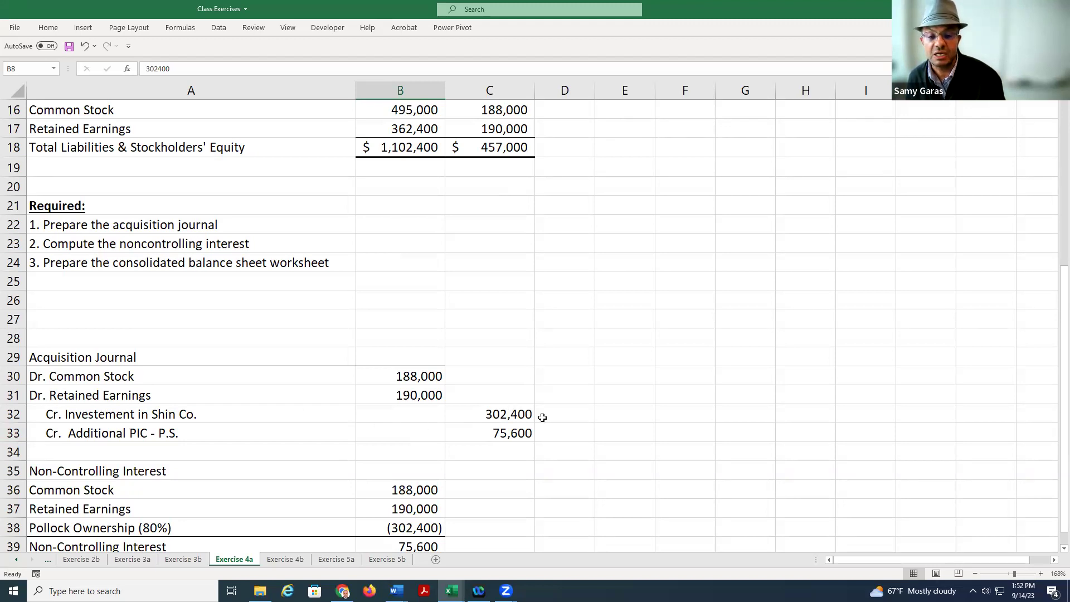
scroll(548, 398, "up", 5)
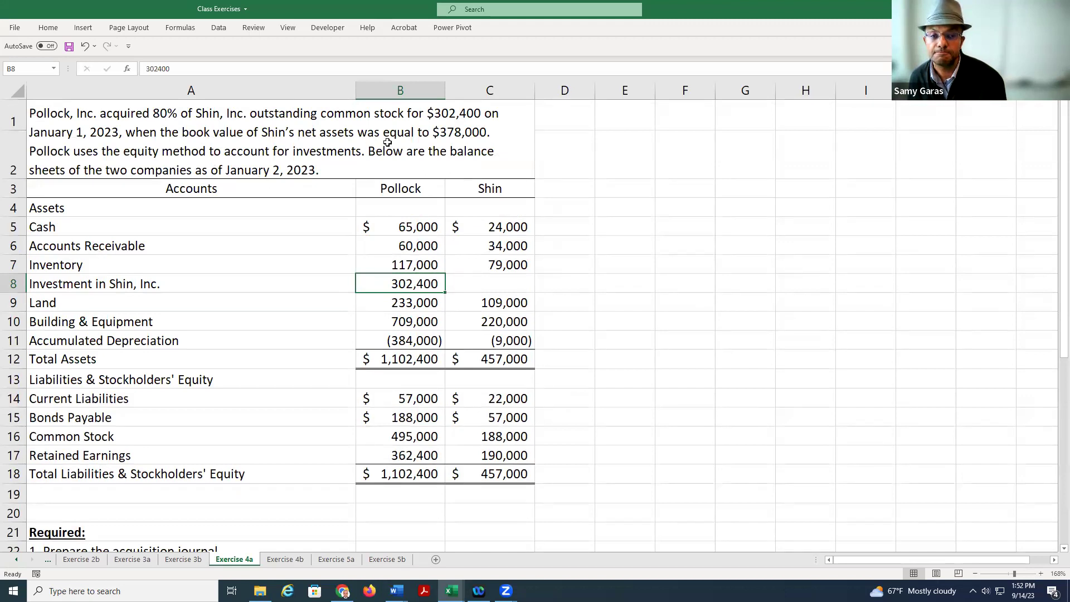
scroll(663, 235, "down", 3)
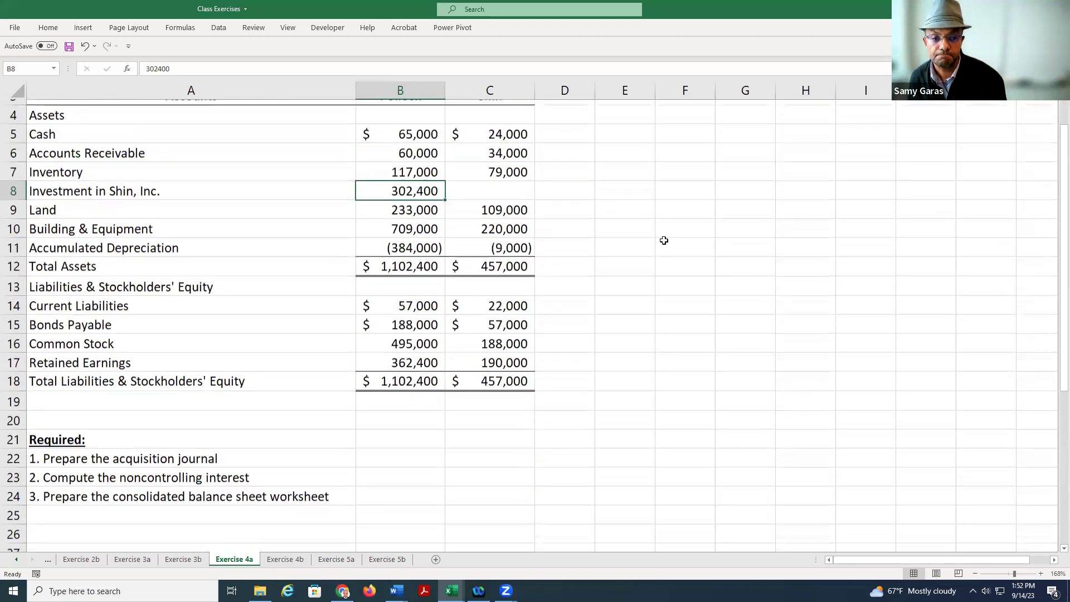
scroll(662, 234, "down", 1)
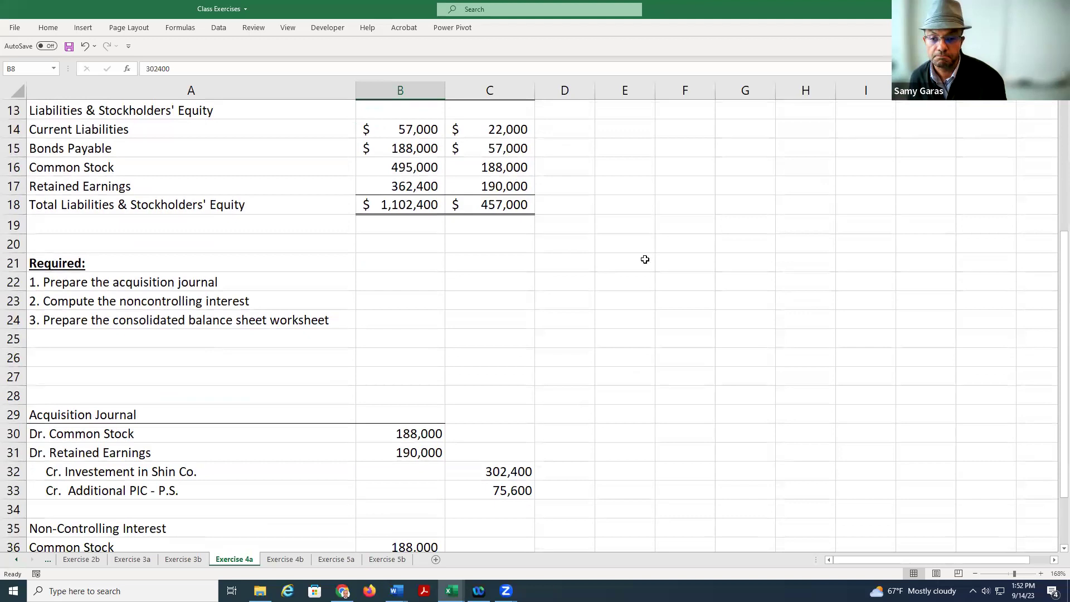
scroll(675, 284, "up", 4)
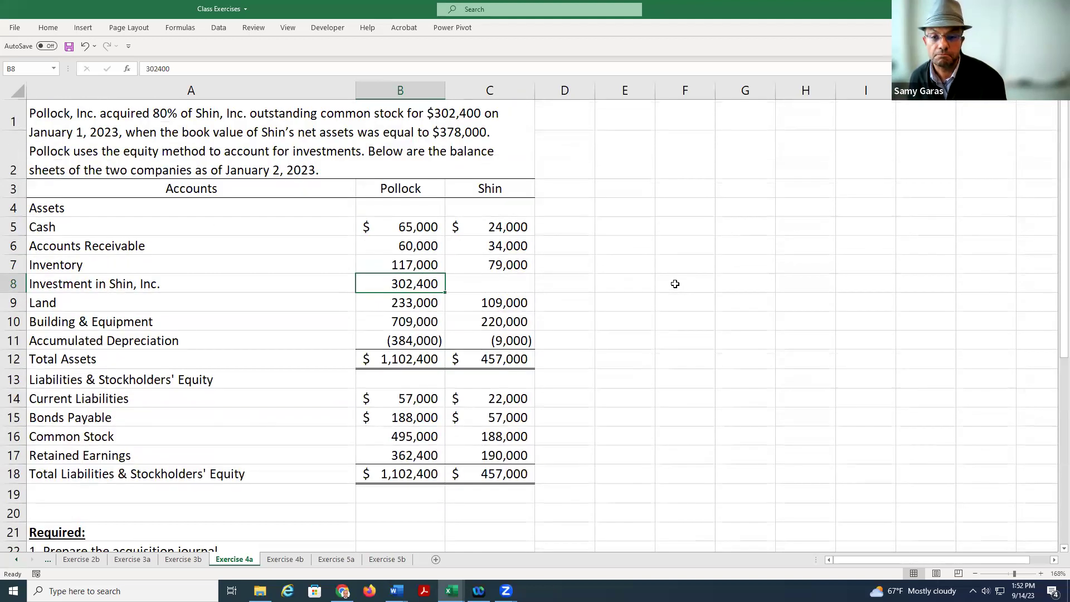
scroll(674, 284, "down", 4)
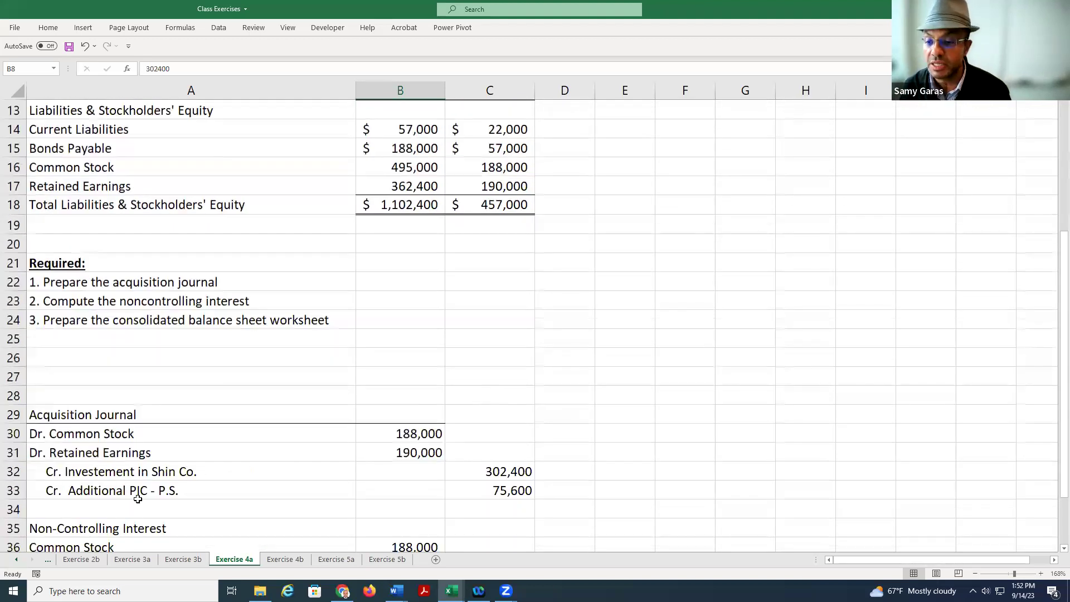
Change A33's label from 'Additional PIC - P.S.' to 'Noncontrolling Interest' for the 75,600 credit
left_click(133, 491)
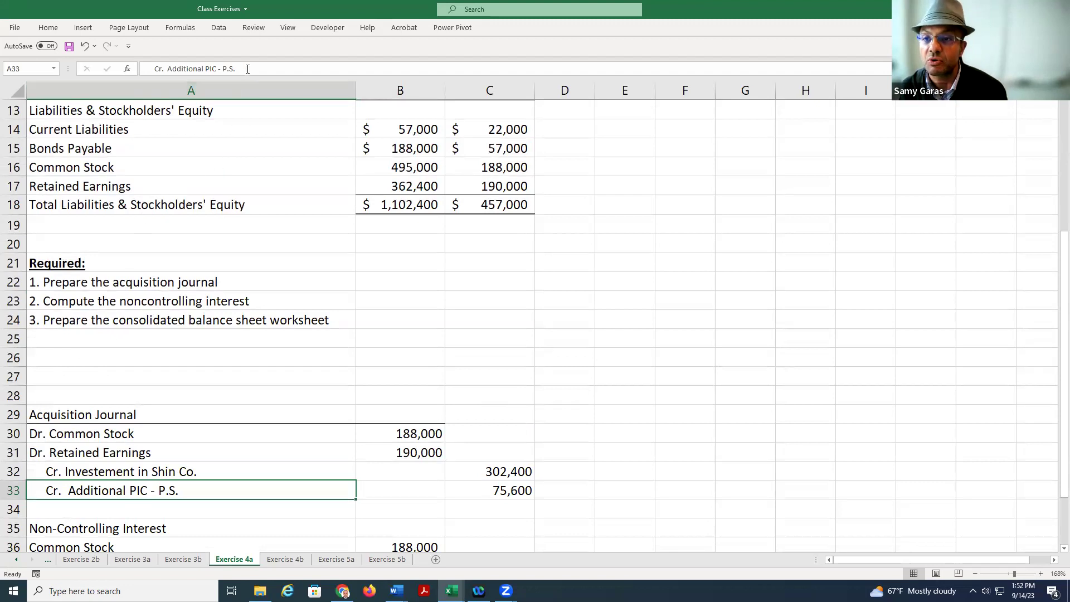
left_click_drag(235, 68, 169, 75)
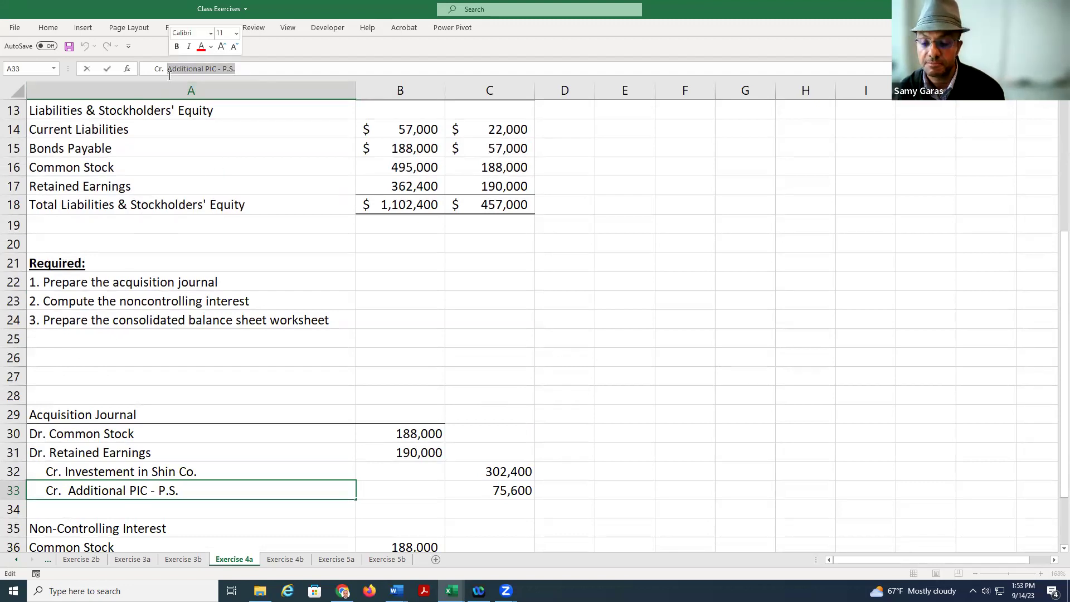
scroll(618, 322, "down", 2)
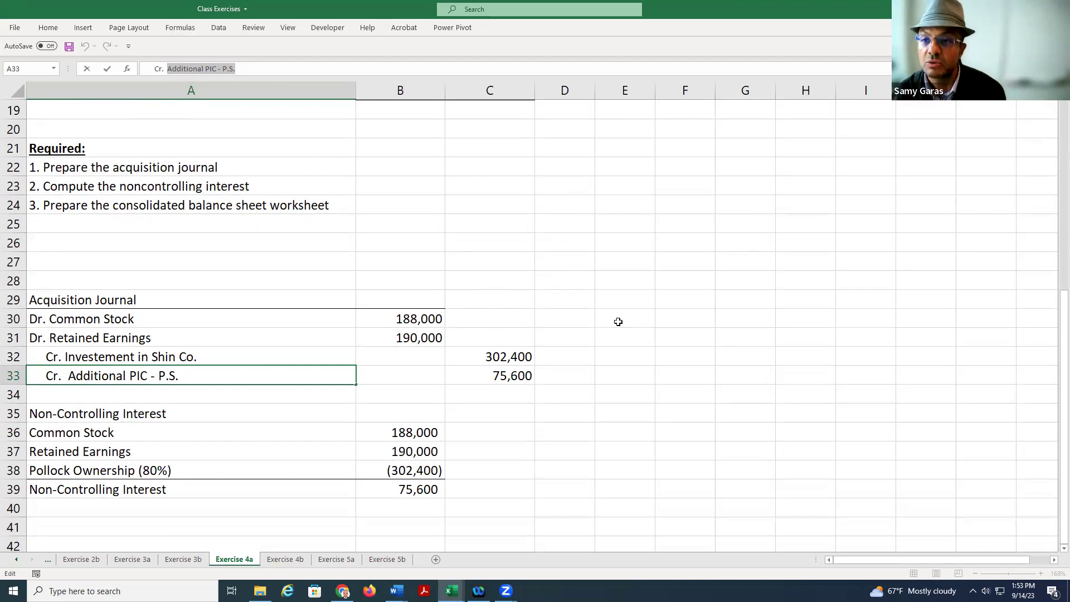
type("Non")
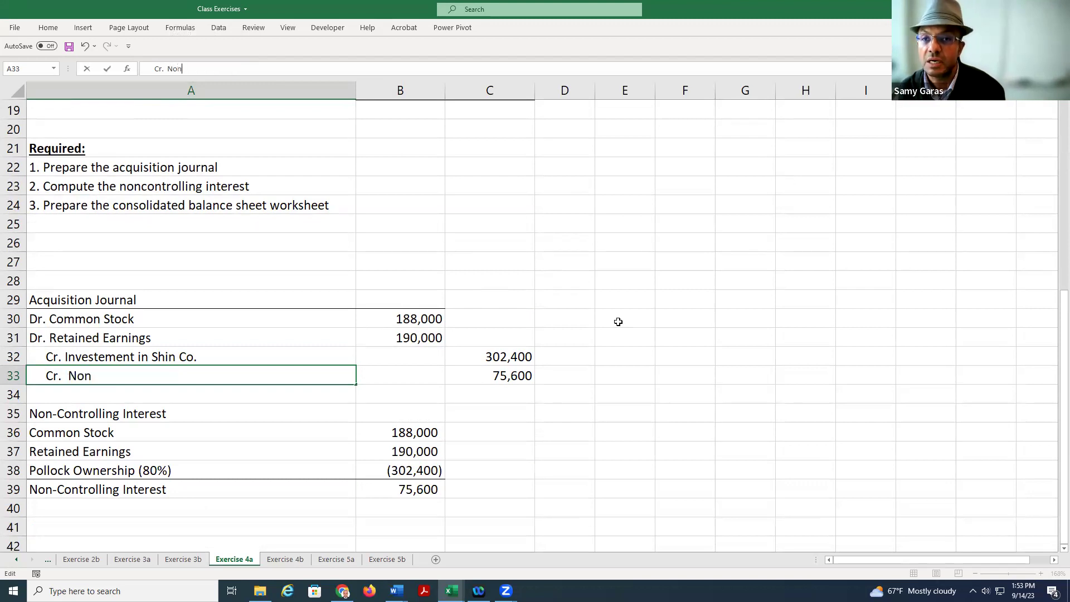
type("-Contro")
key("BackSpace")
key("BackSpace")
key("BackSpace")
key("BackSpace")
key("BackSpace")
key("BackSpace")
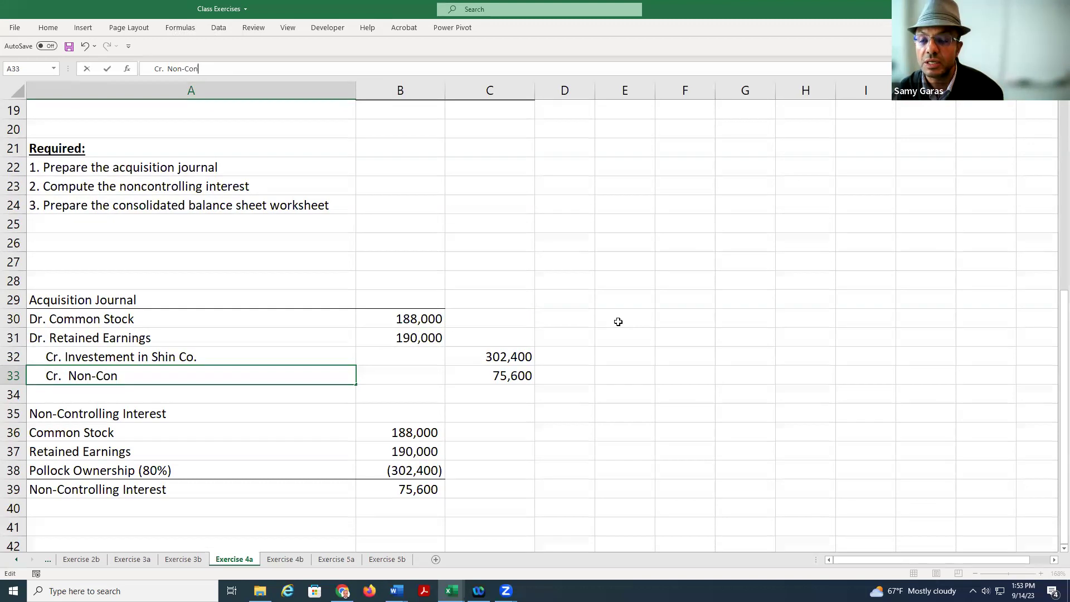
key("BackSpace")
type("contro")
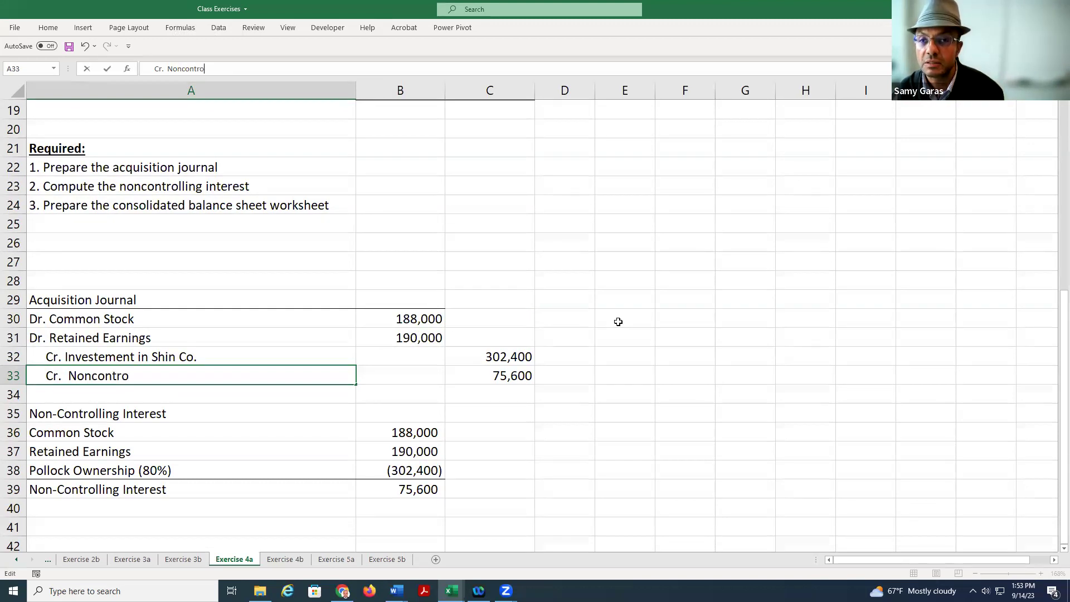
type("lling Interest")
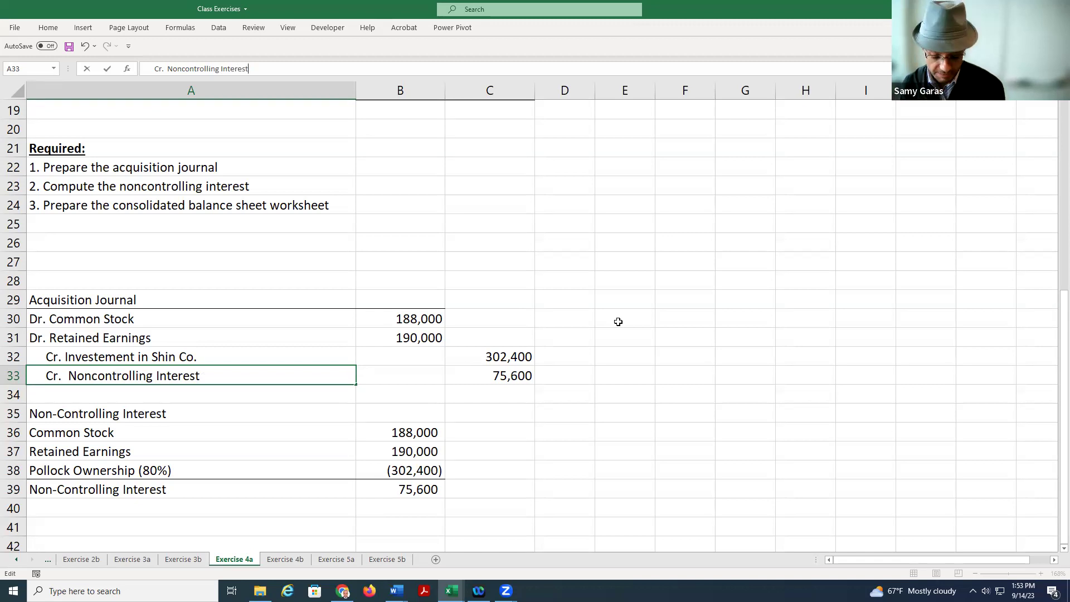
key("Return")
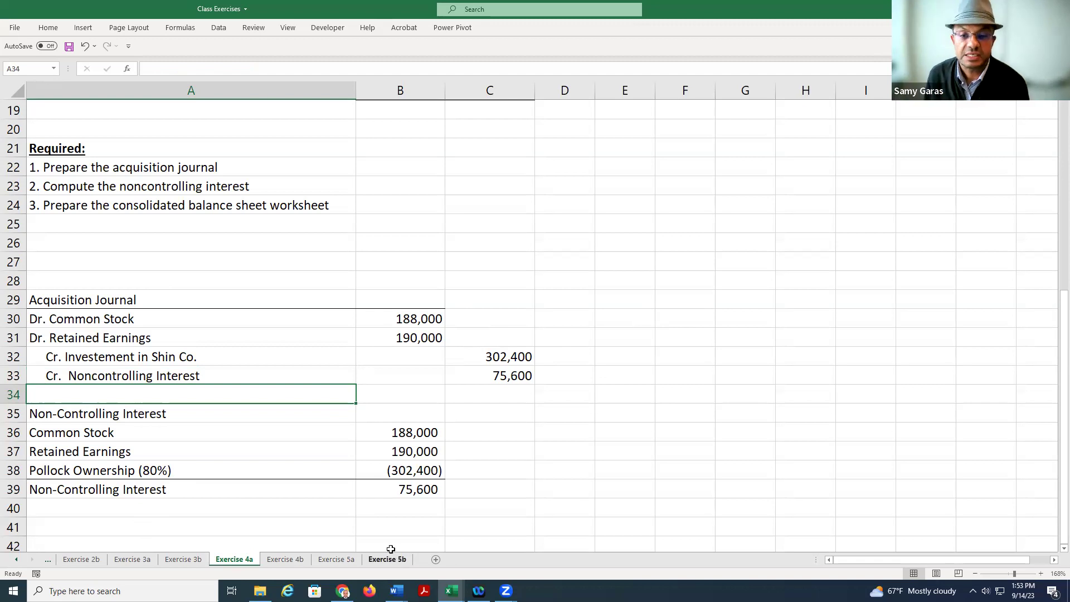
Go to the Exercise 4b worksheet and select rows 7–9, starting from Cash
left_click(275, 560)
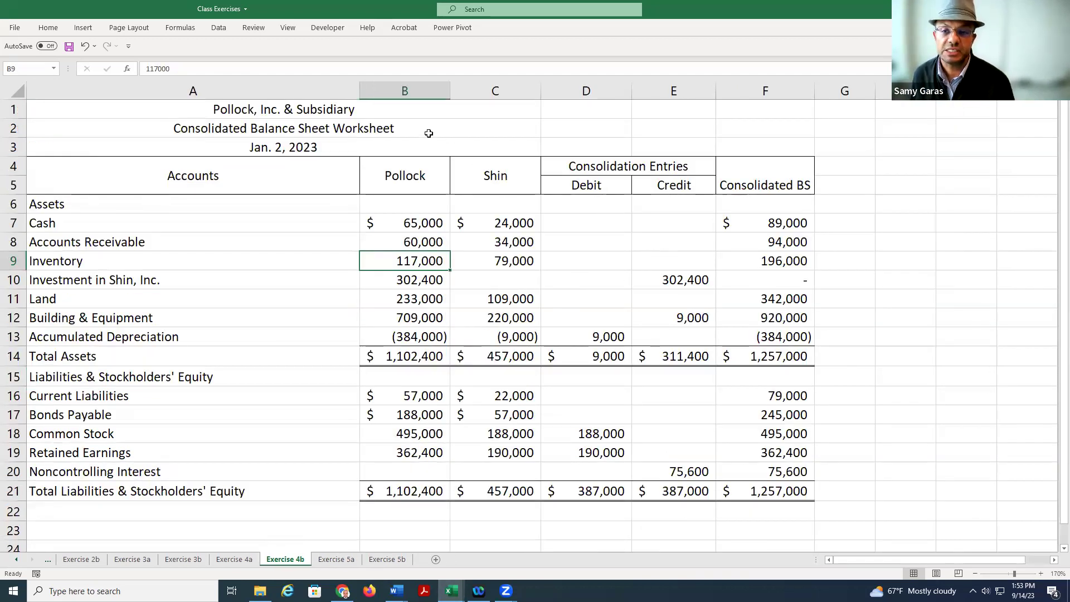
left_click(12, 223)
left_click_drag(4, 231, 4, 255)
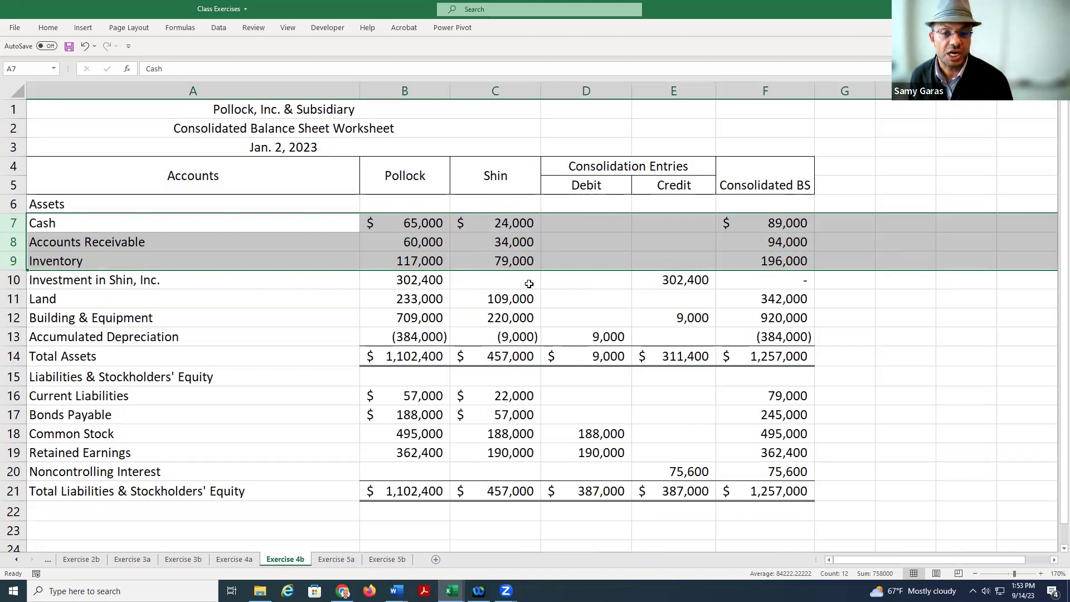
Highlight the 302,400 investment credit, stock and earnings debits, 75,600 NCI and 9,000 credits
left_click(675, 279)
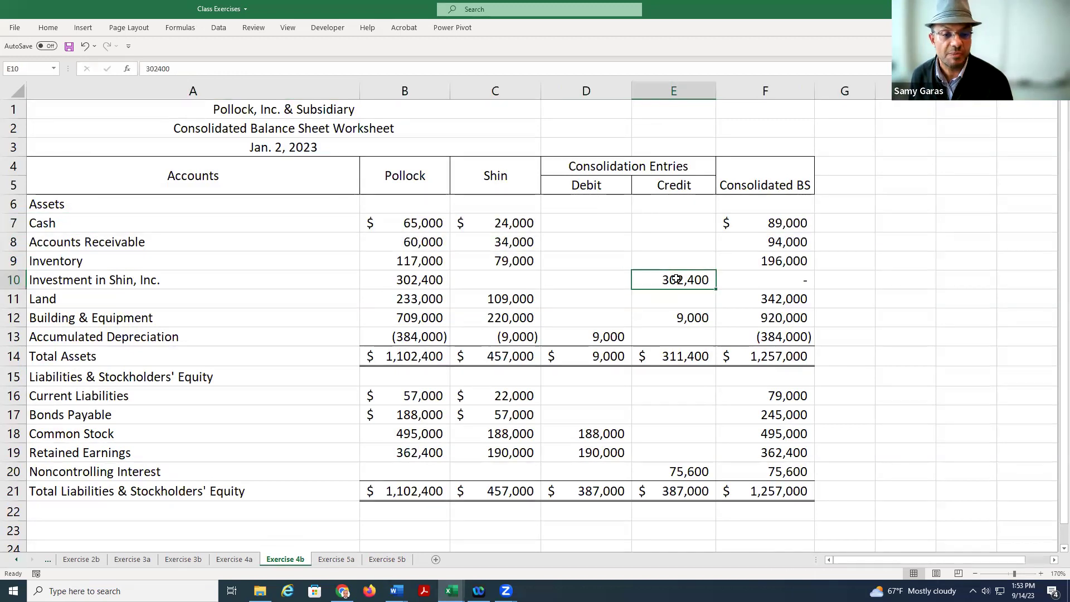
left_click_drag(599, 433, 599, 452)
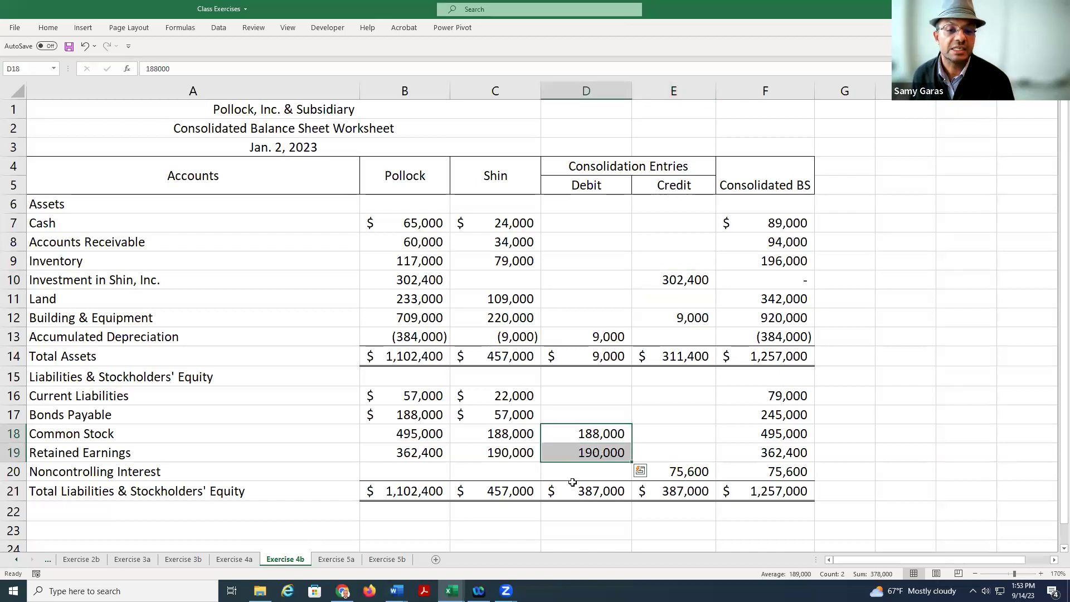
left_click(686, 478)
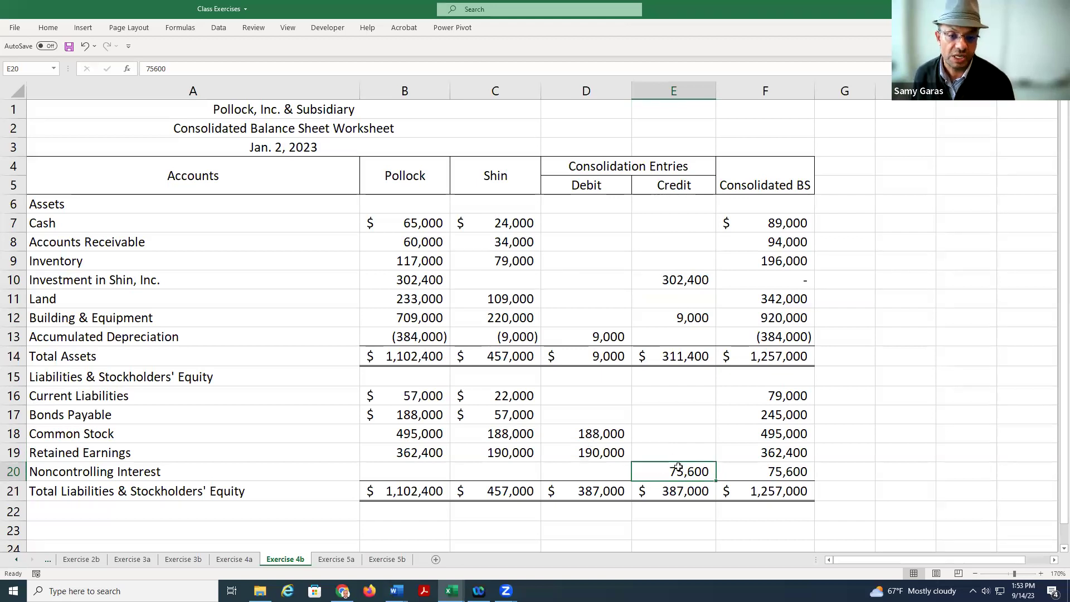
left_click(702, 318)
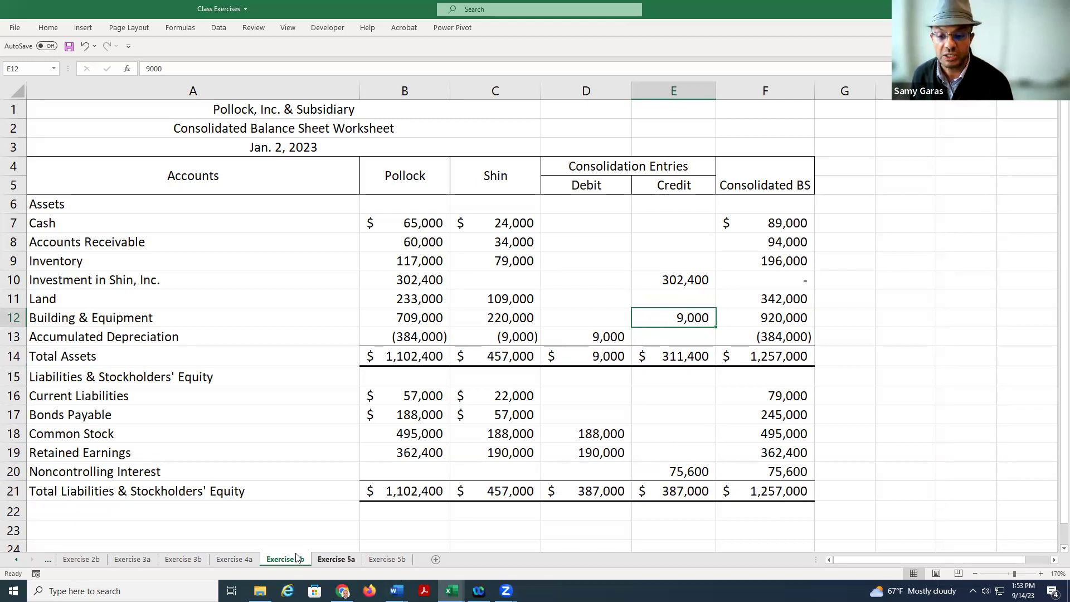
left_click(239, 565)
scroll(402, 367, "up", 3)
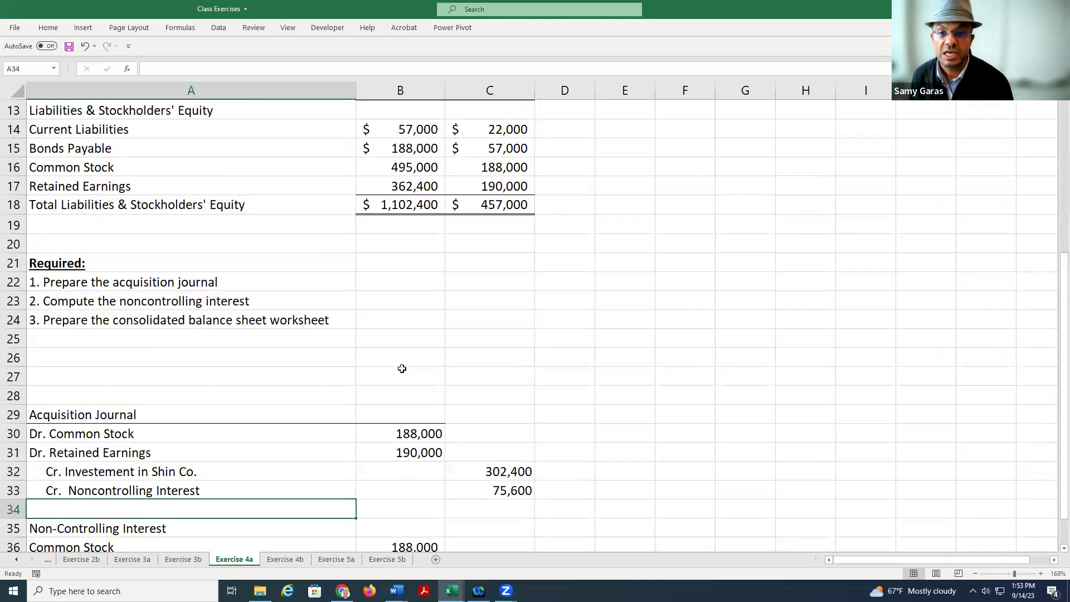
scroll(402, 369, "up", 3)
left_click(511, 241)
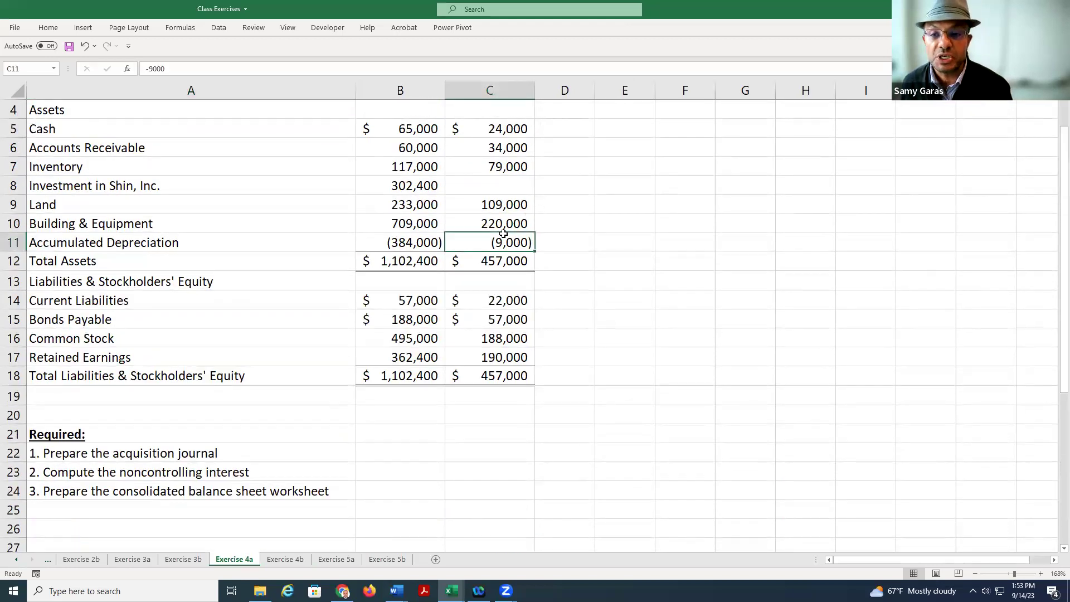
scroll(503, 233, "up", 2)
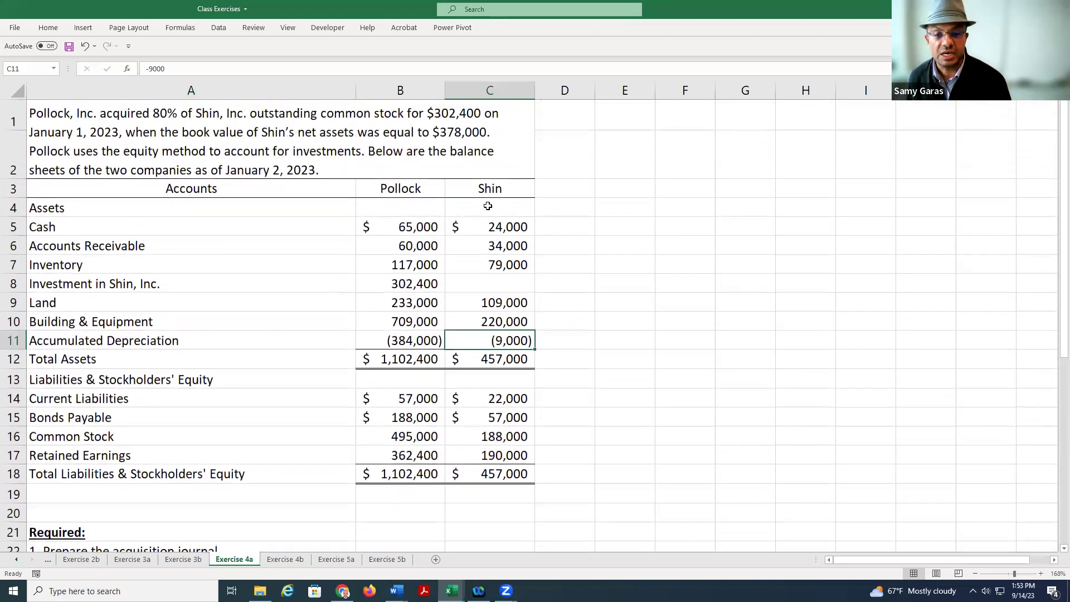